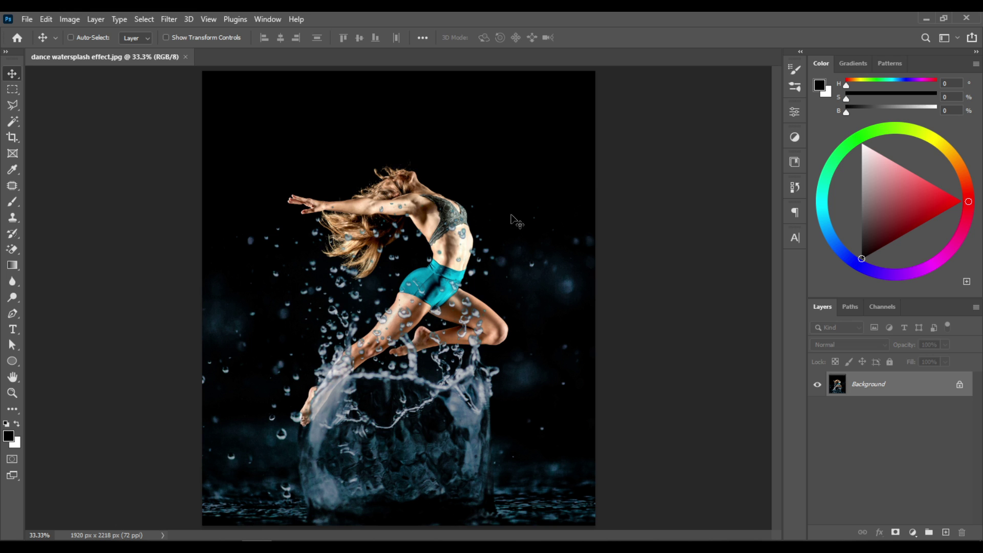
Open the dancer JPEG from the Water splash folder with Adobe Photoshop 2021.
{"action": "mouse_move", "coordinate": [234, 538]}
{"action": "left_click", "coordinate": [213, 493]}
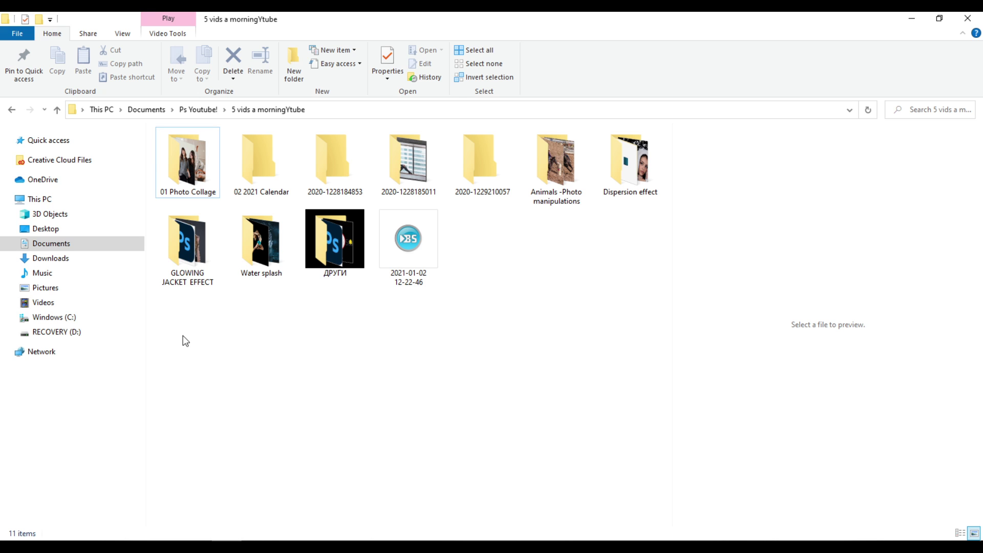
{"action": "double_click", "coordinate": [257, 264]}
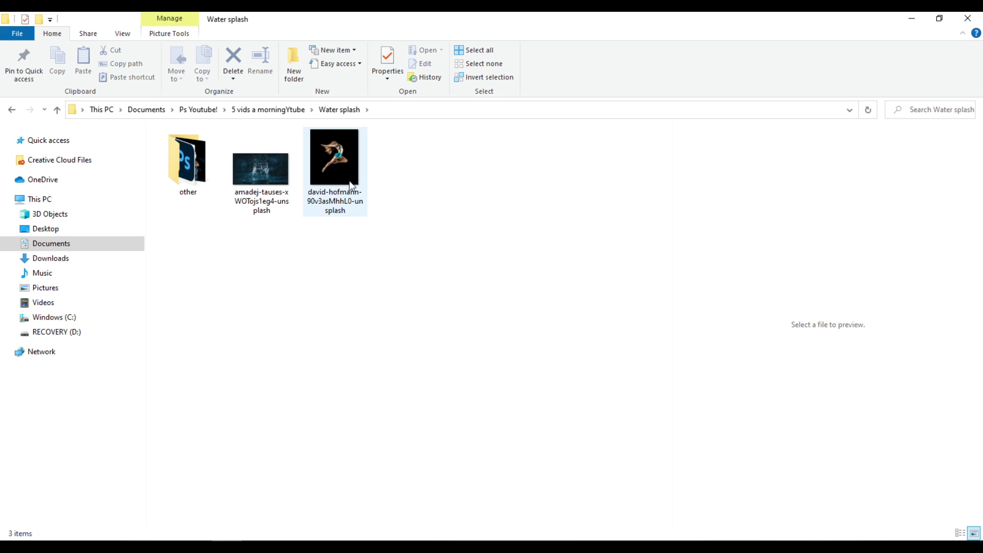
{"action": "left_click", "coordinate": [348, 164]}
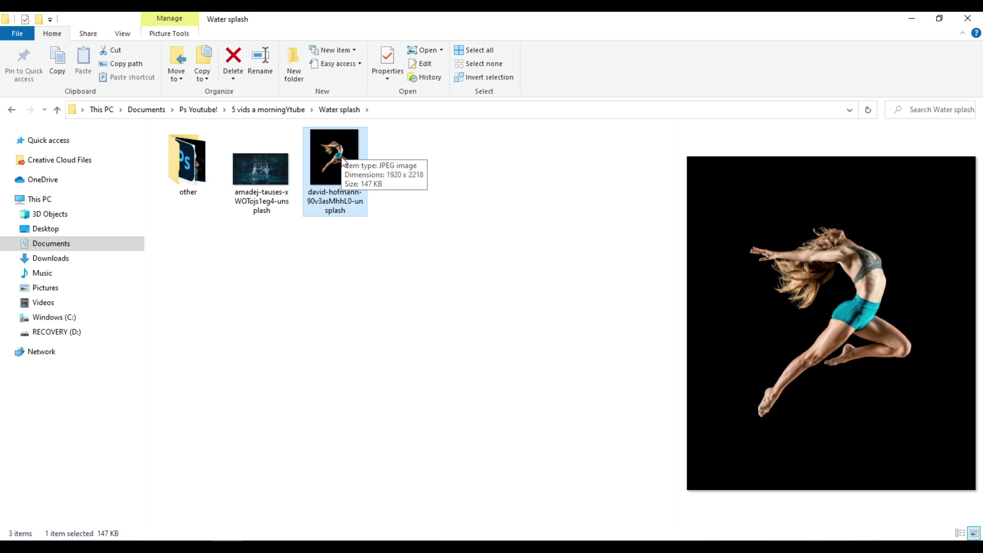
{"action": "right_click", "coordinate": [341, 157]}
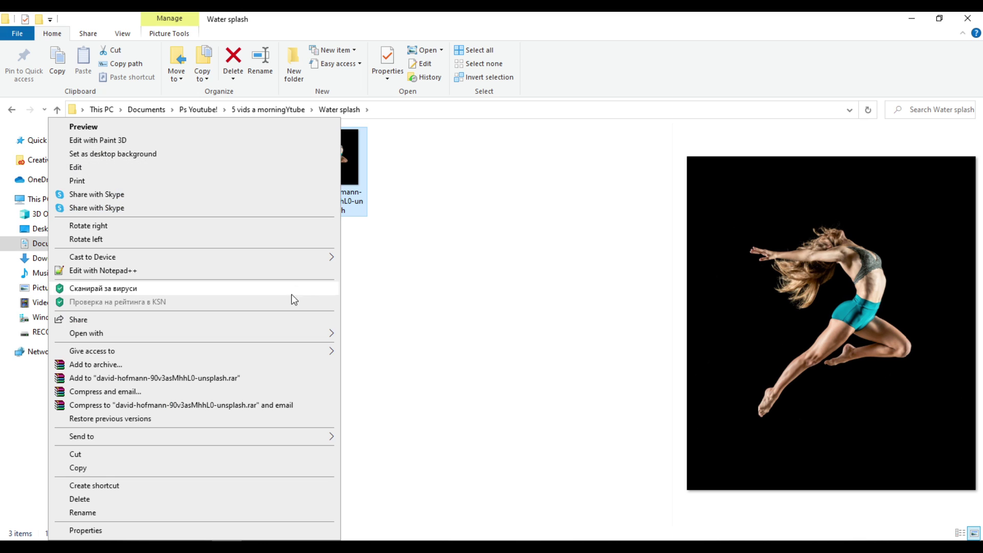
{"action": "mouse_move", "coordinate": [293, 332]}
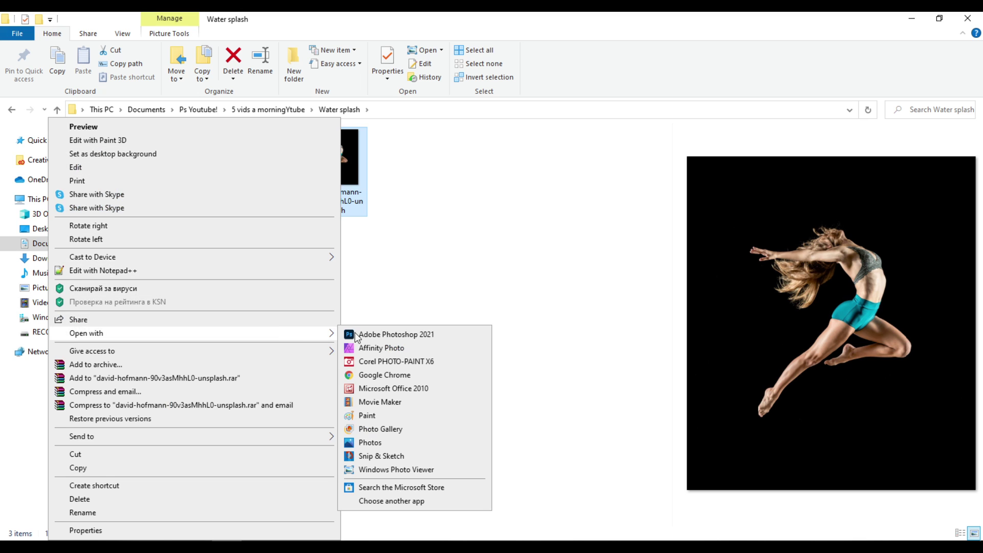
{"action": "left_click", "coordinate": [398, 335]}
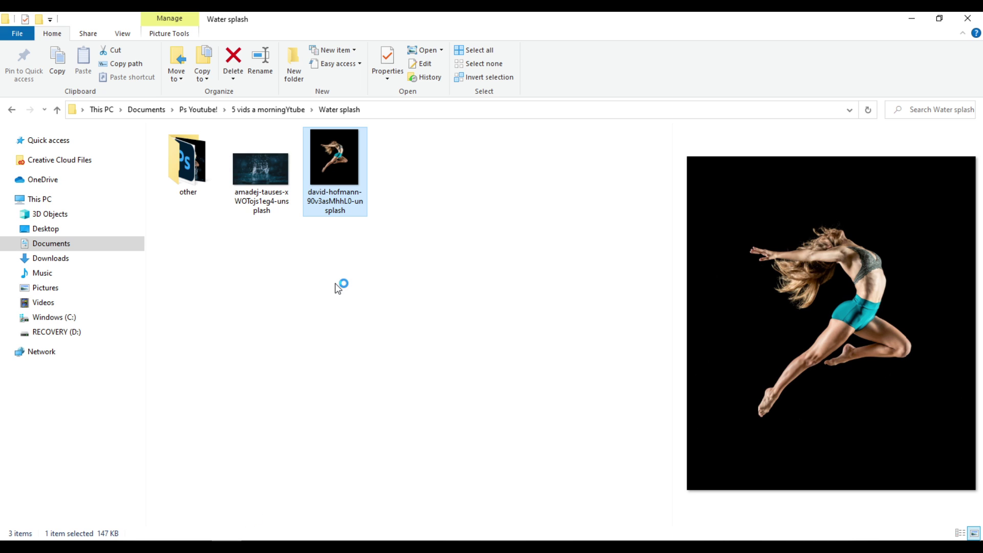
Place the amadej water splash JPEG into the dancer document as a new layer.
{"action": "left_click", "coordinate": [264, 168]}
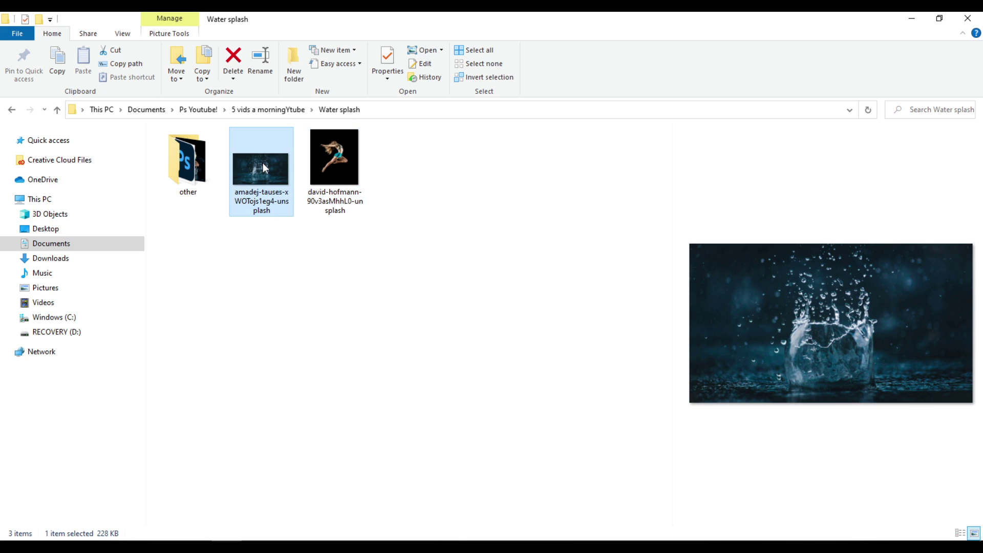
{"action": "left_click_drag", "start_coordinate": [262, 163], "coordinate": [411, 313]}
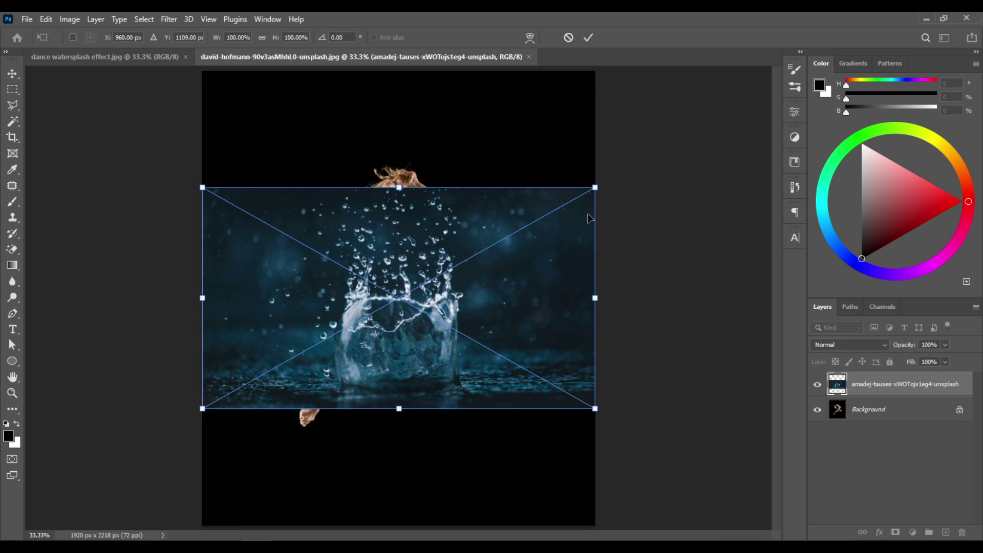
Scale the splash layer to about 132%, lower its opacity to 79%, and shift it down and left.
{"action": "left_click_drag", "start_coordinate": [595, 187], "coordinate": [636, 164]}
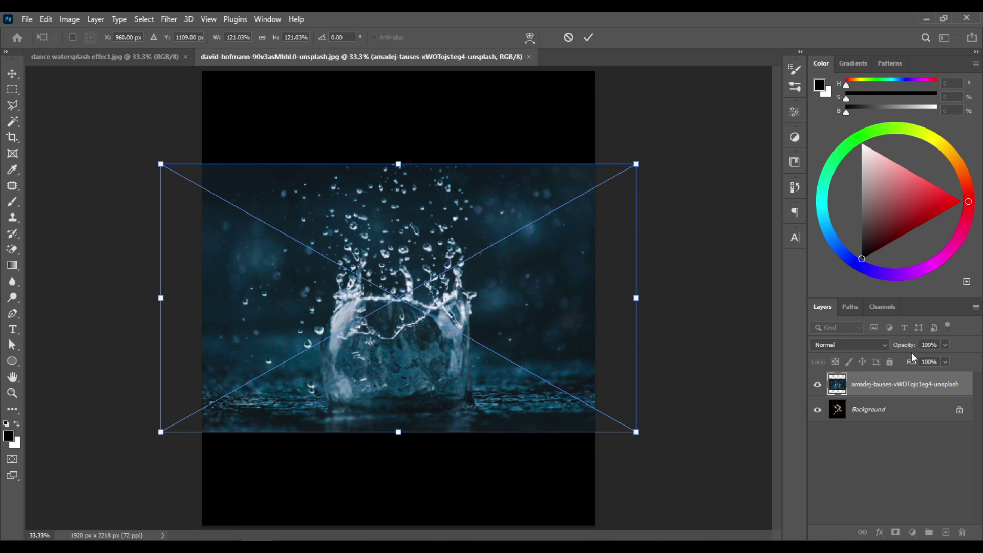
{"action": "left_click", "coordinate": [944, 345]}
{"action": "left_click_drag", "start_coordinate": [934, 357], "coordinate": [938, 360]}
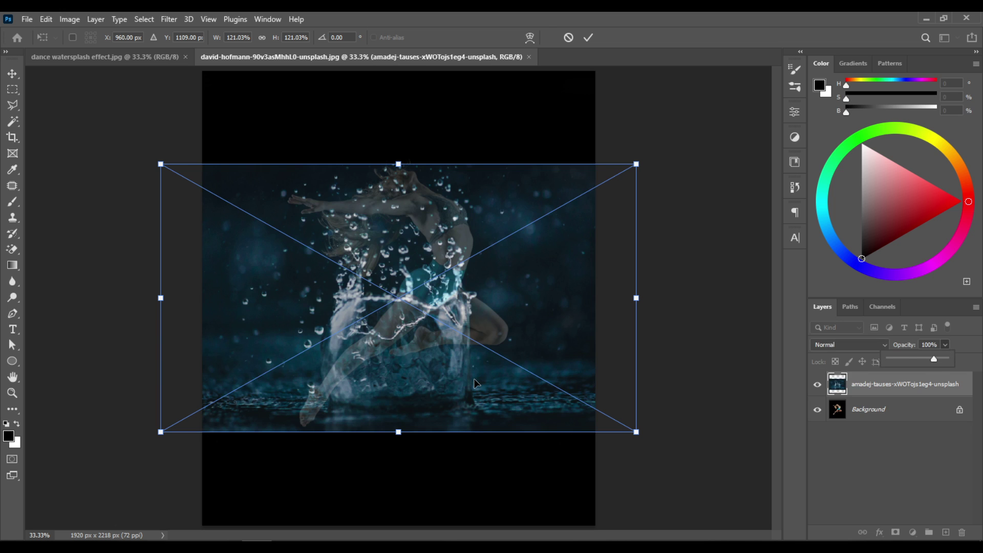
{"action": "left_click_drag", "start_coordinate": [475, 381], "coordinate": [474, 472]}
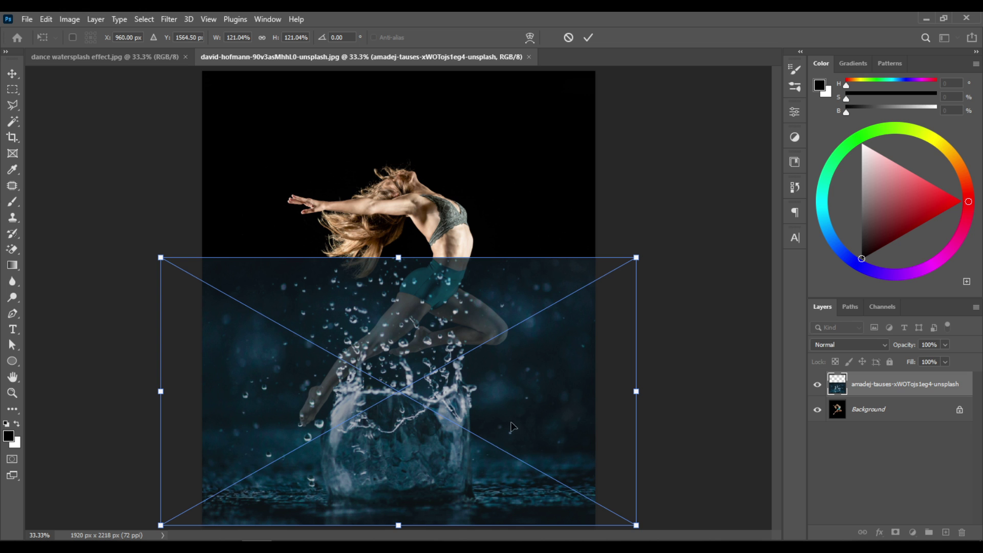
{"action": "left_click_drag", "start_coordinate": [637, 259], "coordinate": [694, 225]}
{"action": "left_click_drag", "start_coordinate": [599, 363], "coordinate": [571, 363]}
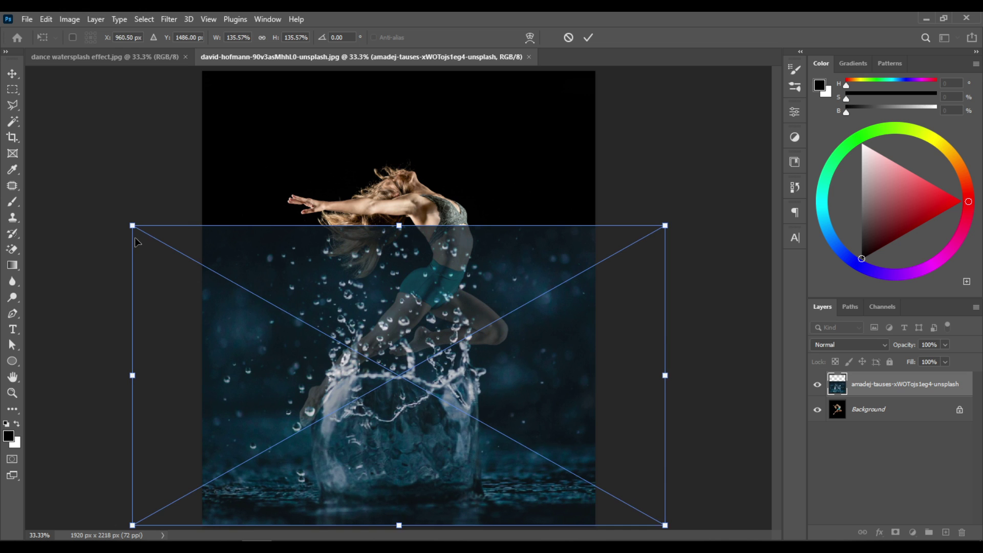
Enlarge the splash layer to 152%, nudge it up slightly, and commit the transform.
{"action": "left_click_drag", "start_coordinate": [132, 227], "coordinate": [96, 213]}
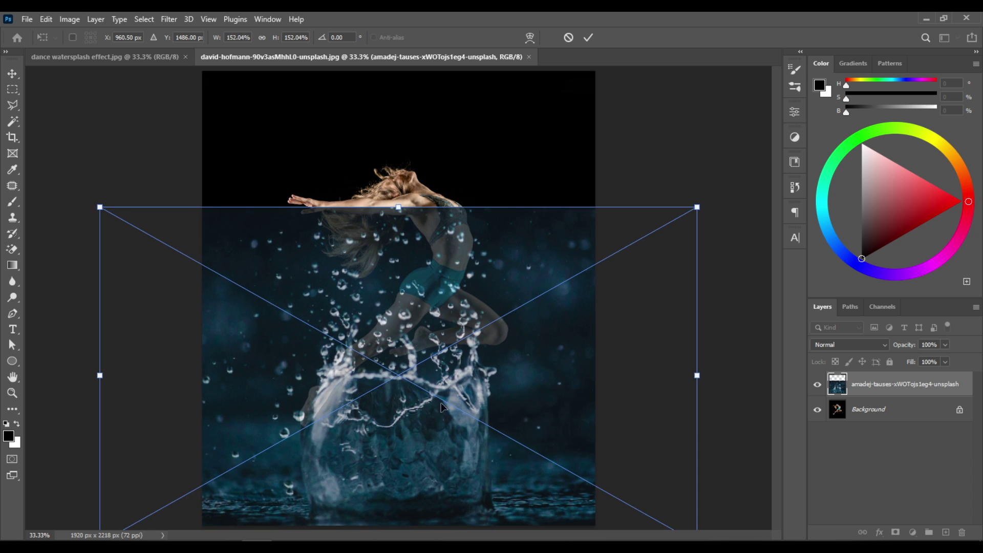
{"action": "left_click_drag", "start_coordinate": [443, 412], "coordinate": [435, 396]}
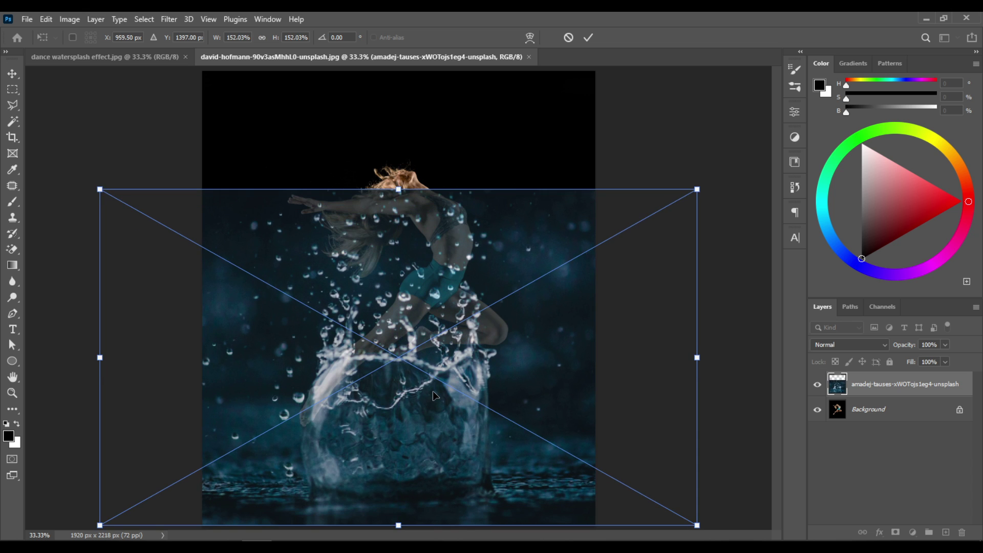
{"action": "scroll", "coordinate": [477, 382], "scroll_direction": "down", "scroll_amount": 1}
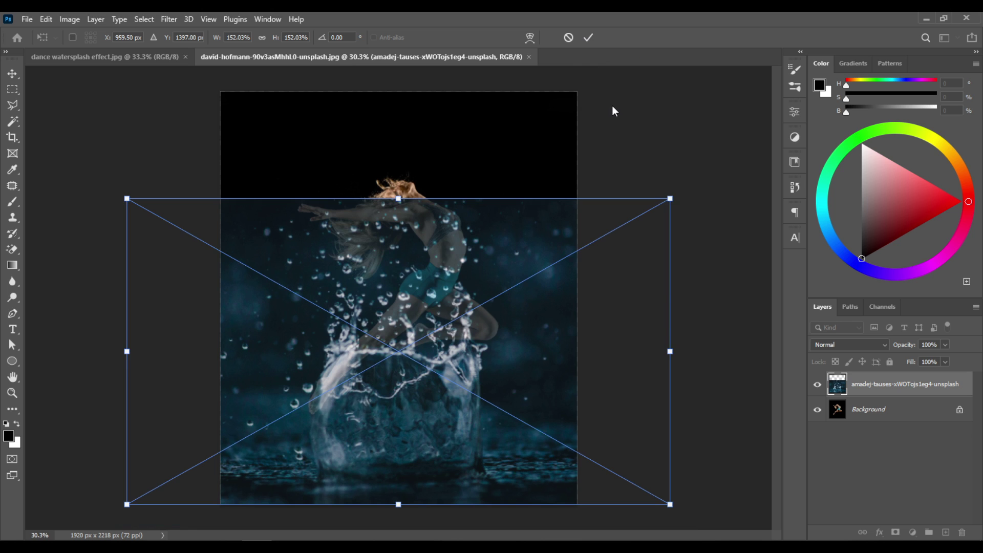
{"action": "key", "text": "alt+space"}
{"action": "key", "text": "Escape"}
{"action": "key", "text": "Return"}
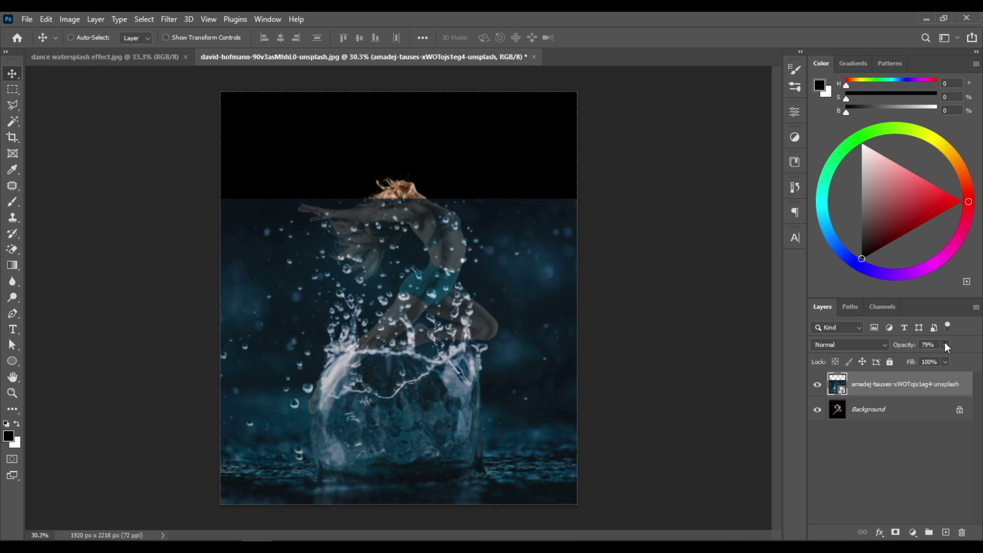
Return the splash layer to 100% opacity and bring up its Layers panel context menu.
{"action": "left_click_drag", "start_coordinate": [945, 347], "coordinate": [970, 339]}
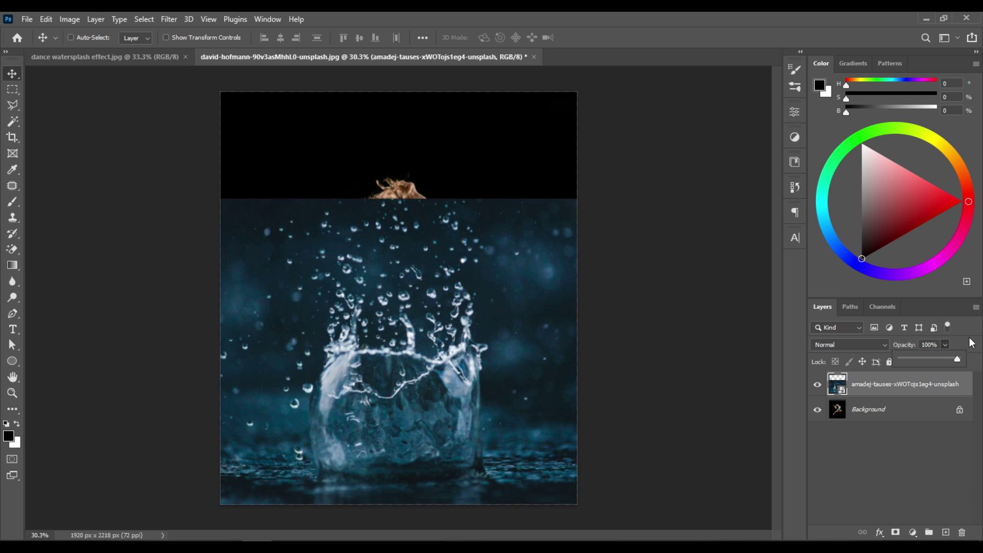
{"action": "left_click", "coordinate": [972, 342]}
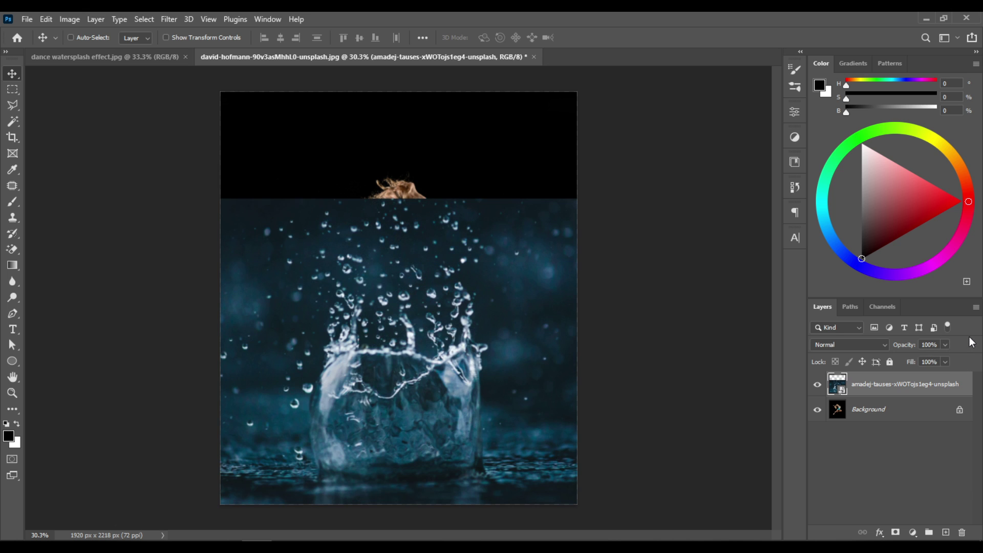
{"action": "right_click", "coordinate": [955, 380]}
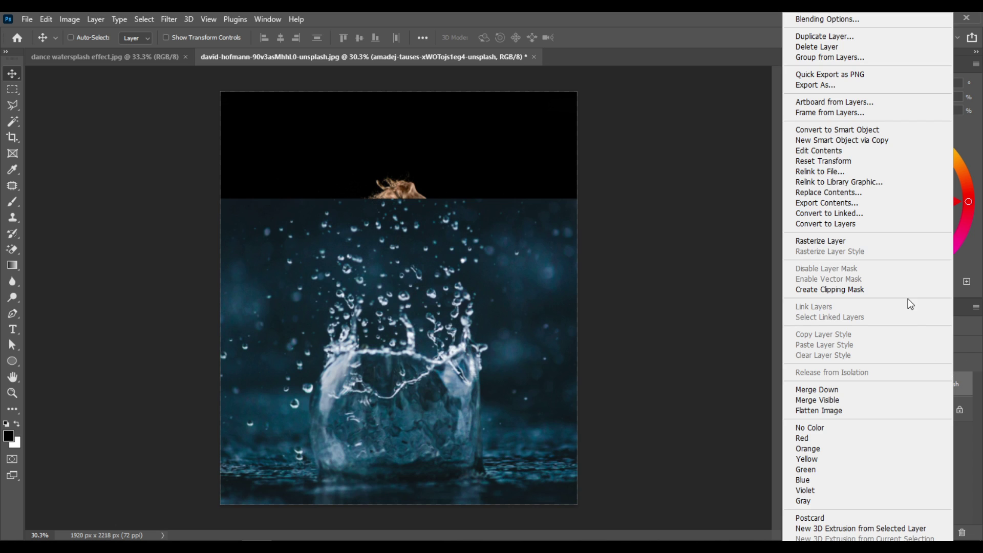
In Blending Options, split the This Layer black Blend If slider to 30/106 and apply.
{"action": "left_click", "coordinate": [834, 21]}
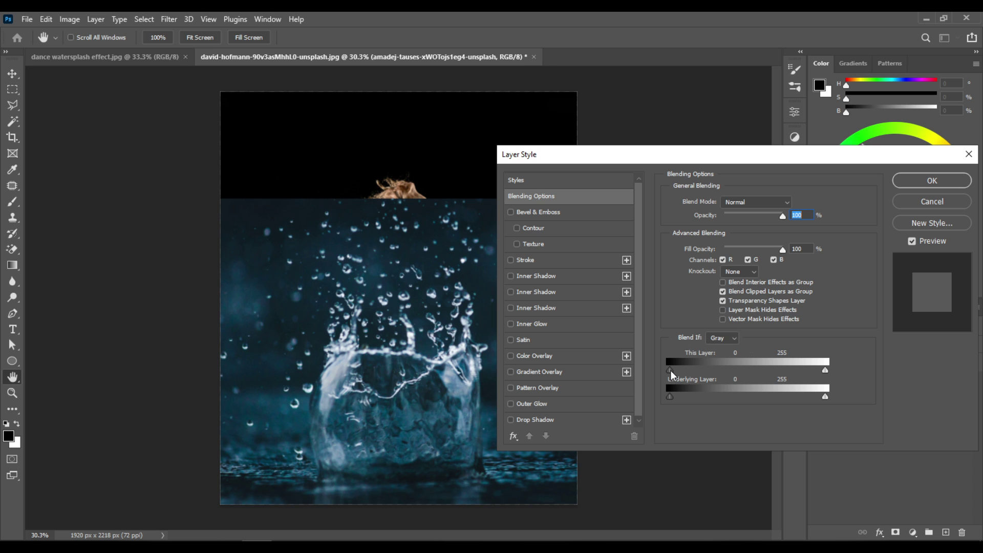
{"action": "left_click_drag", "start_coordinate": [671, 370], "coordinate": [705, 368]}
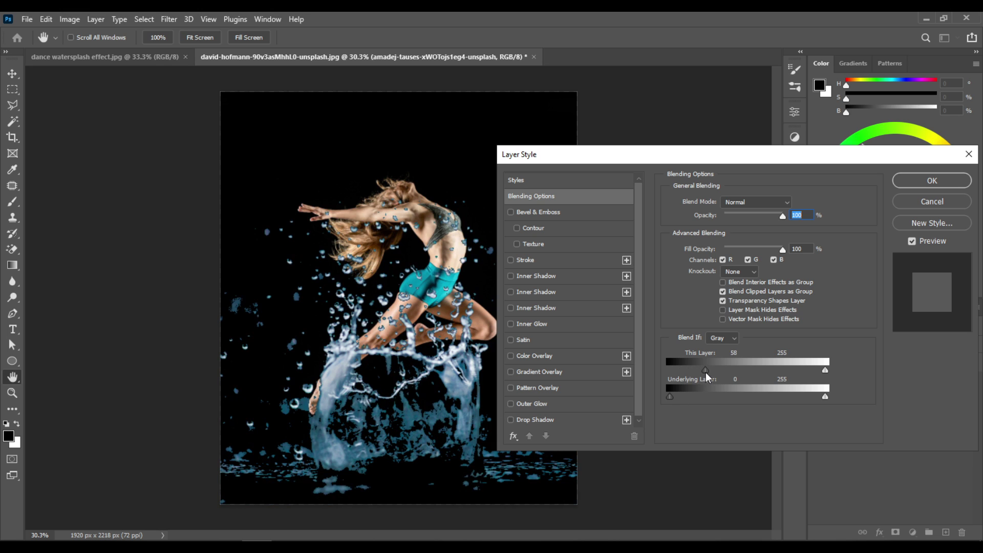
{"action": "key", "text": "alt"}
{"action": "mouse_move", "coordinate": [706, 375]}
{"action": "left_mouse_down"}
{"action": "mouse_move", "coordinate": [674, 377]}
{"action": "mouse_move", "coordinate": [690, 378]}
{"action": "left_mouse_up"}
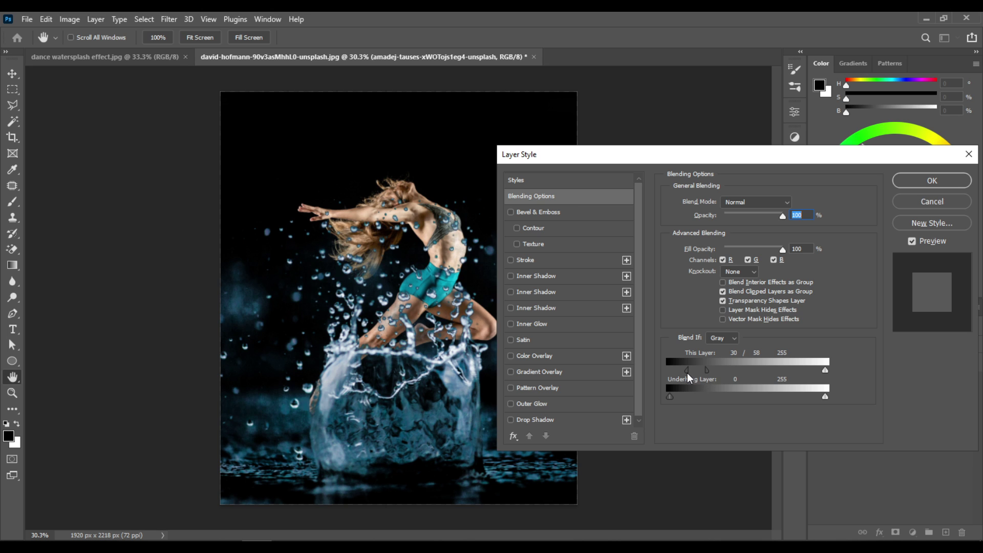
{"action": "key", "text": "alt"}
{"action": "left_click_drag", "start_coordinate": [710, 378], "coordinate": [735, 378]}
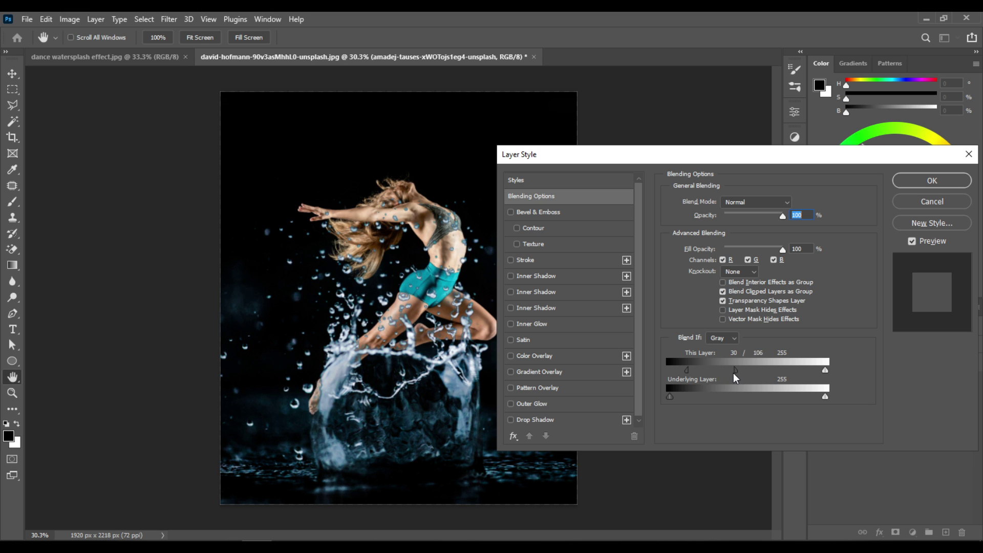
{"action": "left_click", "coordinate": [953, 182]}
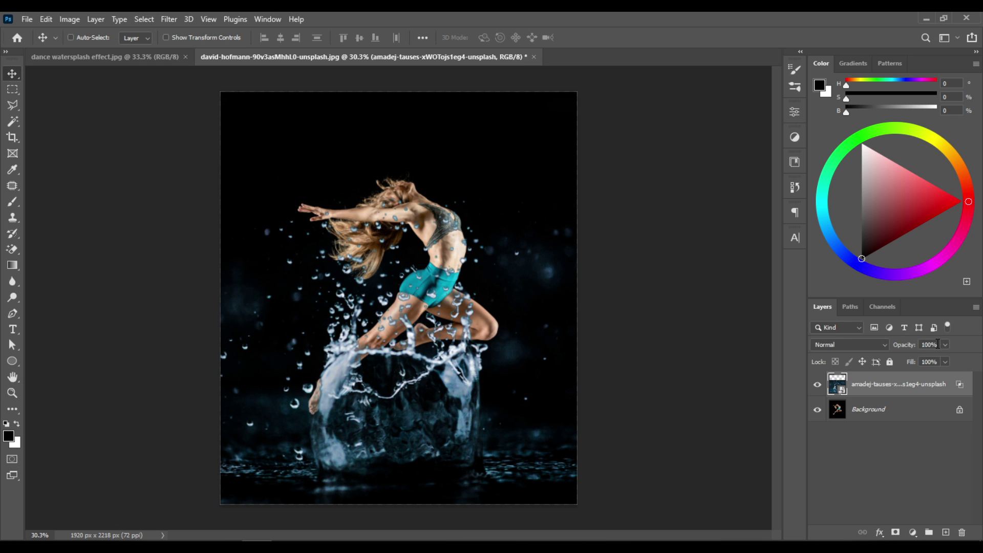
Set the splash layer's opacity to 85% and select the Background layer.
{"action": "left_click", "coordinate": [937, 344]}
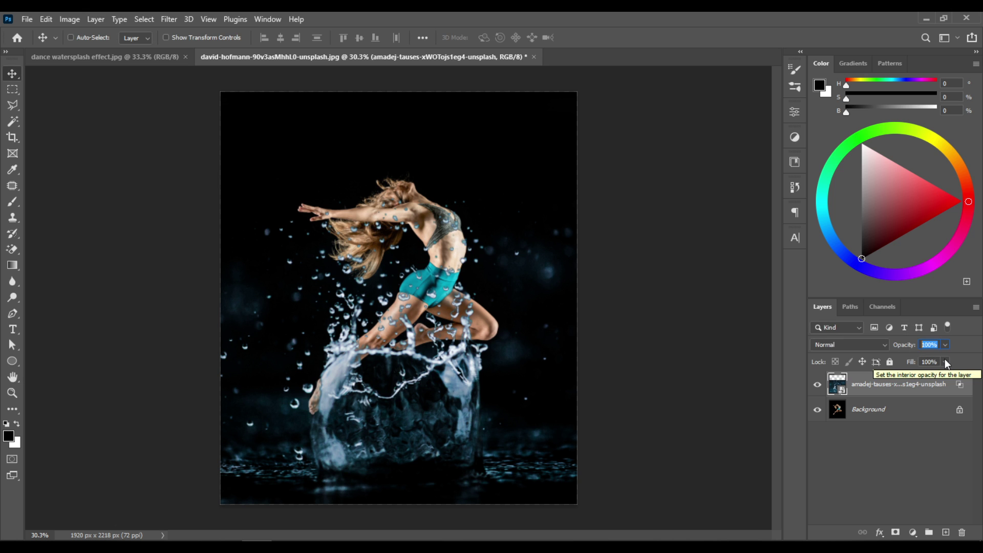
{"action": "type", "text": "85"}
{"action": "key", "text": "Return"}
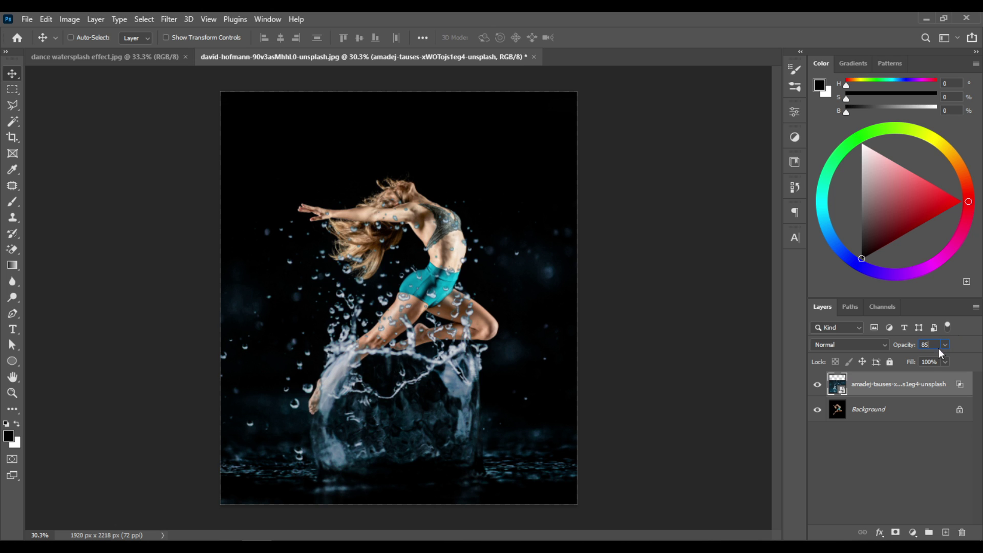
{"action": "key", "text": "Return"}
{"action": "left_click", "coordinate": [884, 413]}
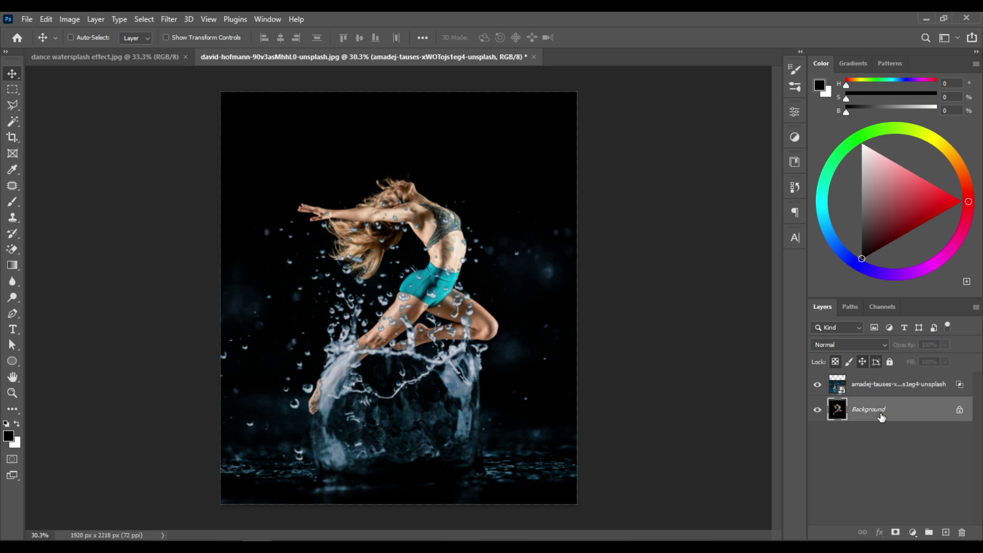
Add a Levels adjustment layer with the Increase Contrast 2 preset (20/1.00/235).
{"action": "left_click", "coordinate": [914, 530]}
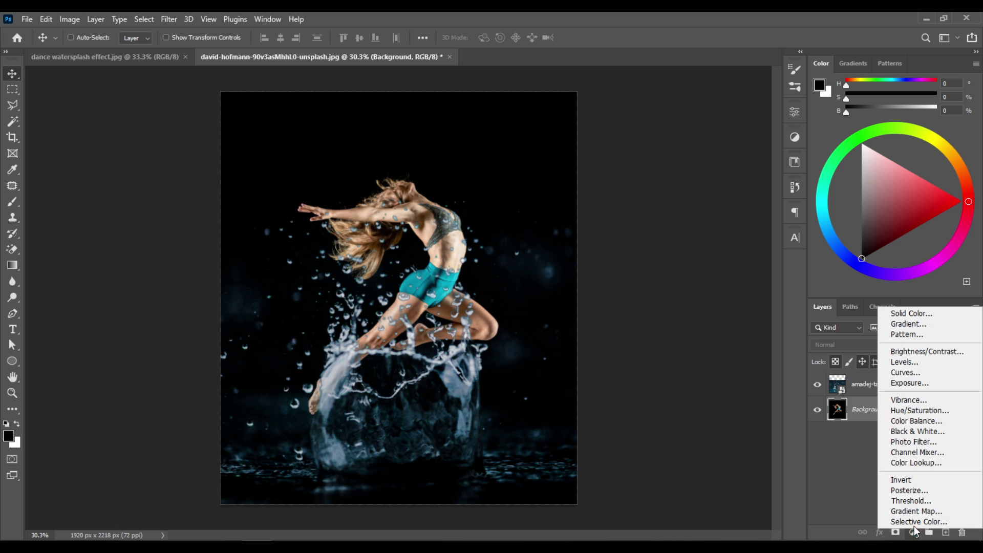
{"action": "left_click", "coordinate": [940, 365]}
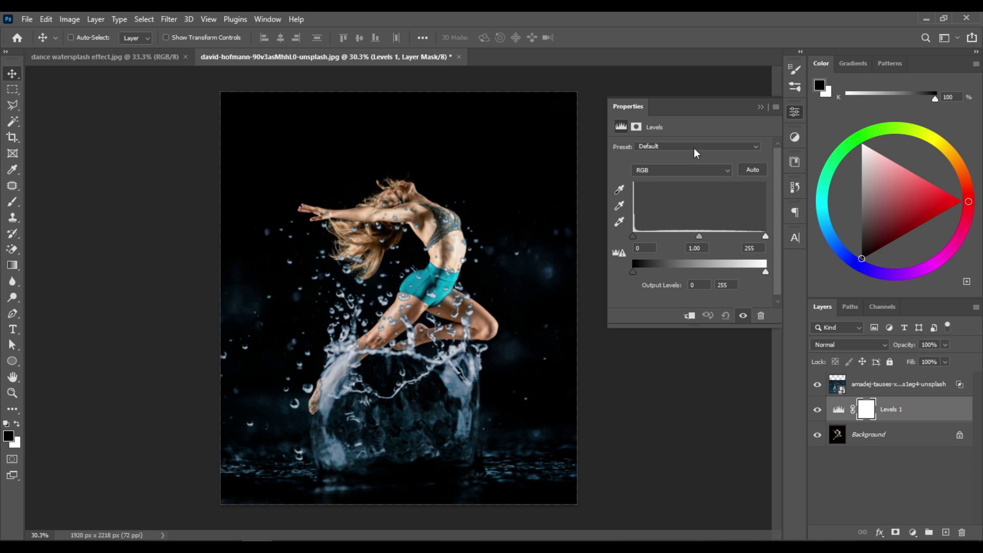
{"action": "left_click", "coordinate": [673, 147]}
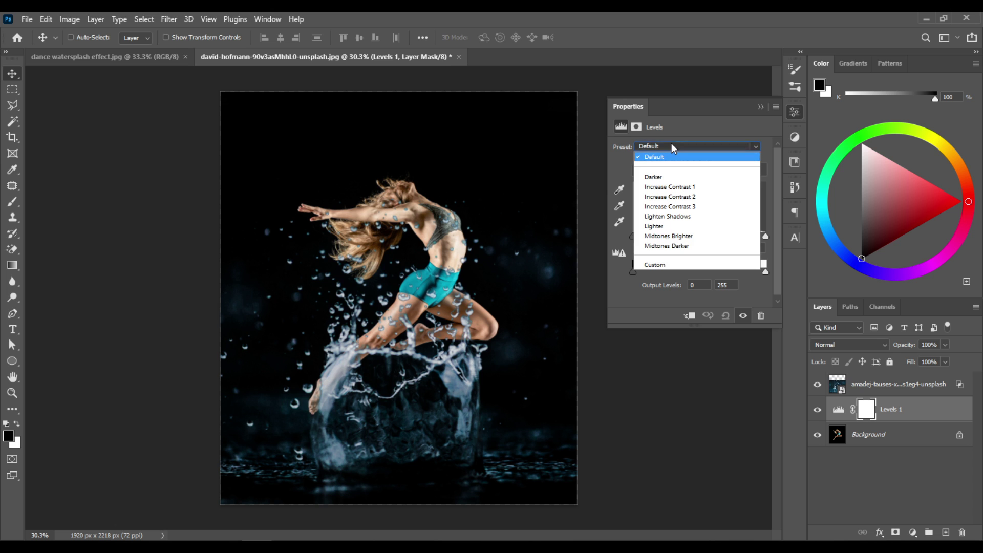
{"action": "left_click", "coordinate": [708, 196]}
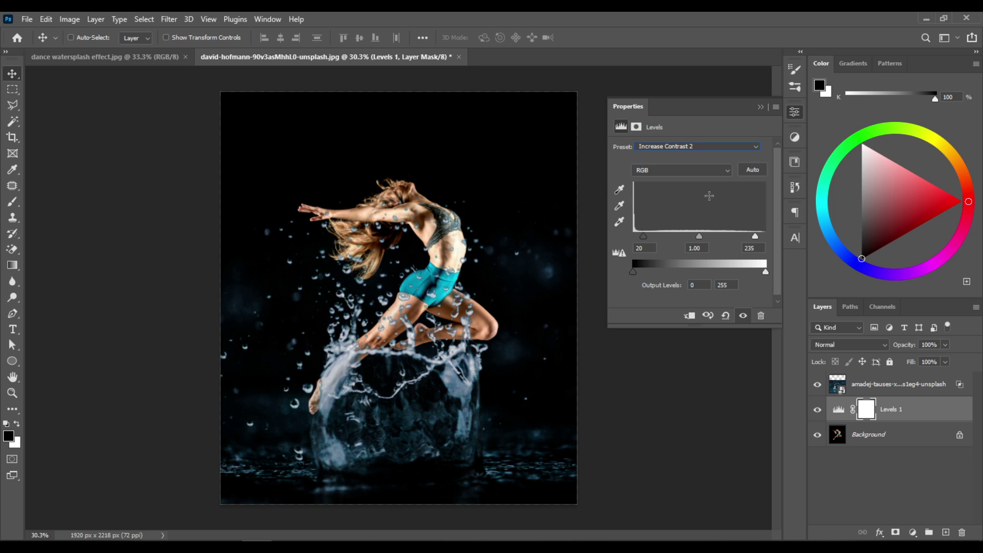
{"action": "left_click", "coordinate": [765, 107]}
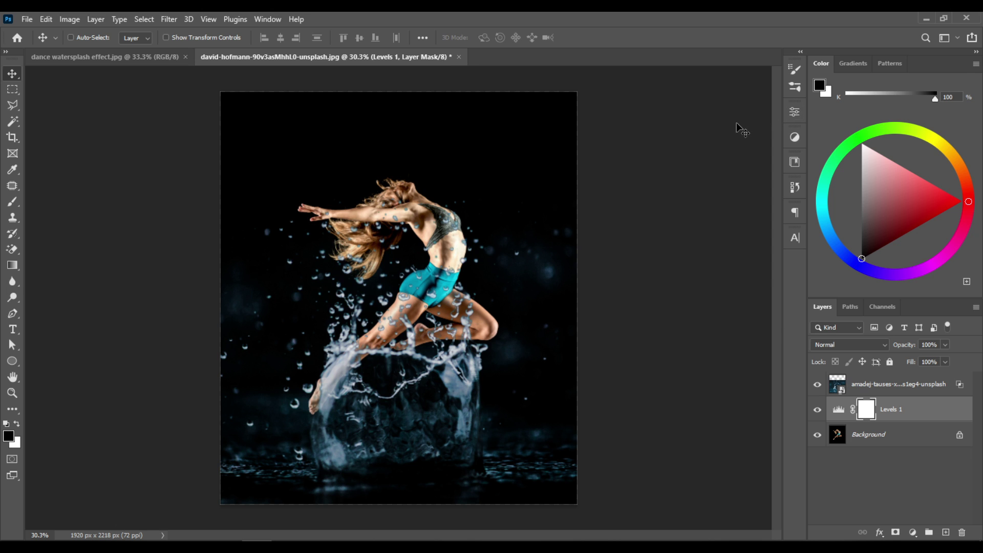